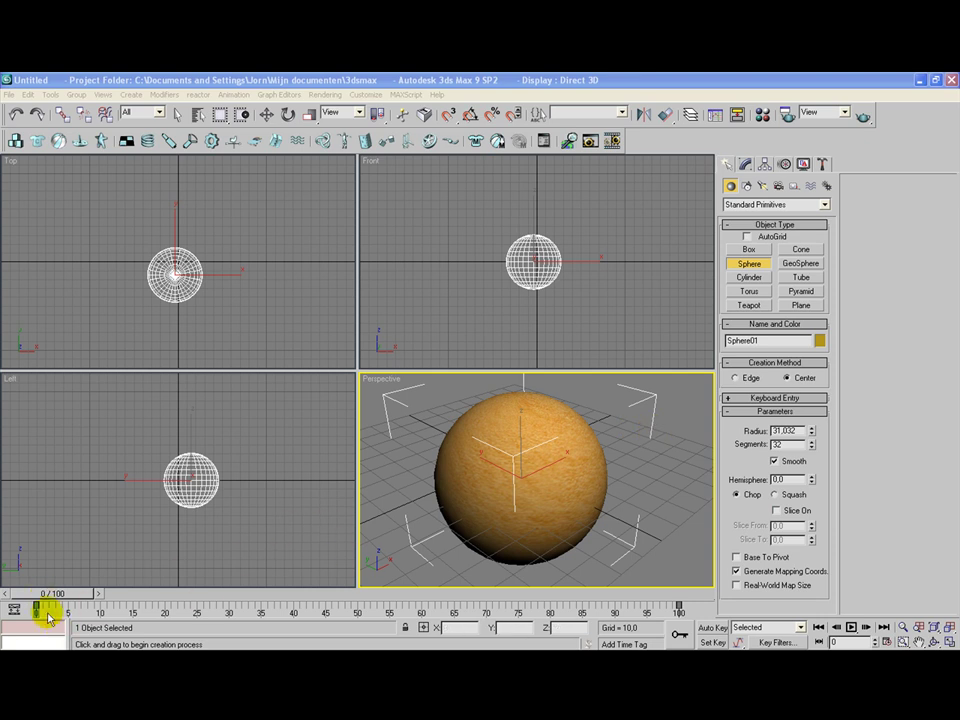
Step: Scrub the time slider from frame 0 to 100 to watch the orange skin texture become green leaf
{"action": "left_click_drag", "start_coordinate": [55, 594], "coordinate": [668, 560]}
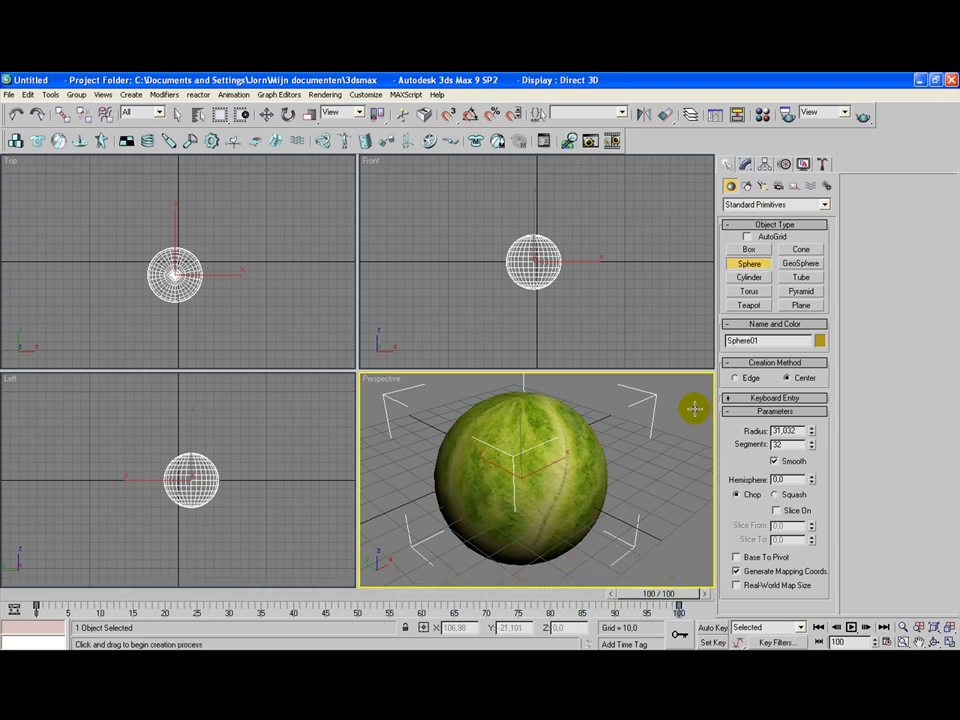
Step: Delete the melon-textured sphere and create a new plain sphere of radius 30.352 at the scene centre
{"action": "left_click", "coordinate": [267, 115]}
{"action": "left_click", "coordinate": [681, 403]}
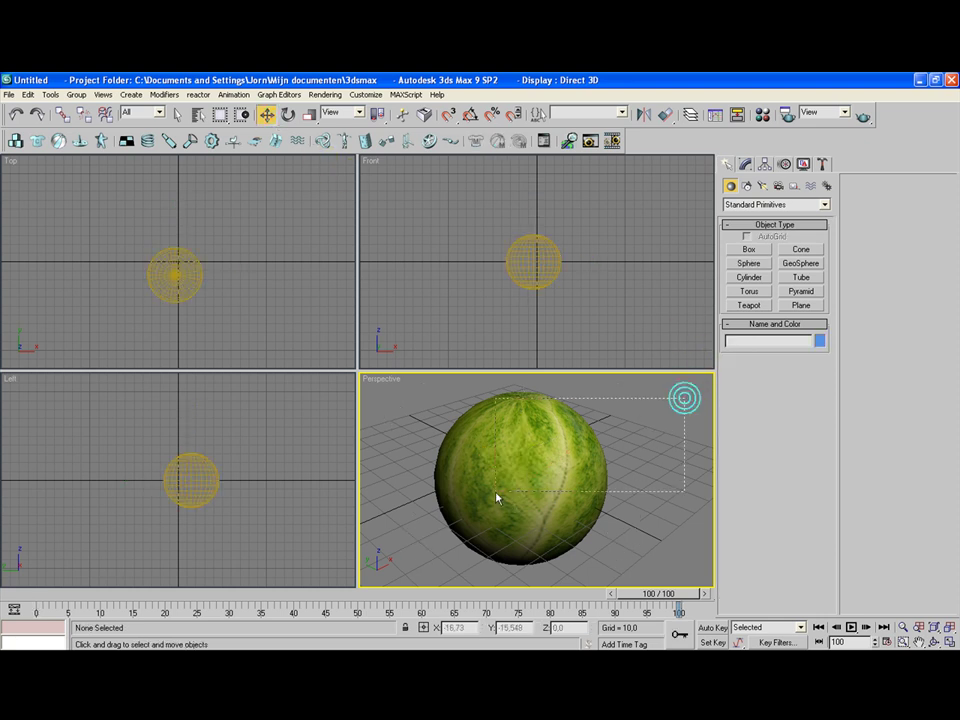
{"action": "left_click_drag", "start_coordinate": [497, 497], "coordinate": [496, 496]}
{"action": "key", "text": "Delete"}
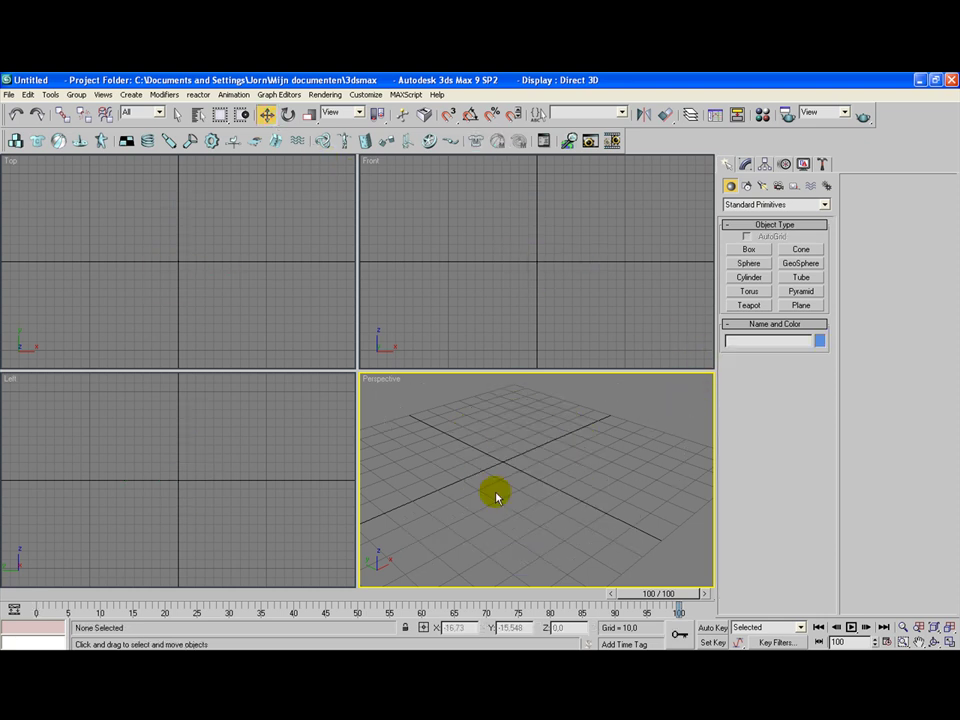
{"action": "left_click", "coordinate": [748, 264]}
{"action": "left_click_drag", "start_coordinate": [534, 489], "coordinate": [521, 431]}
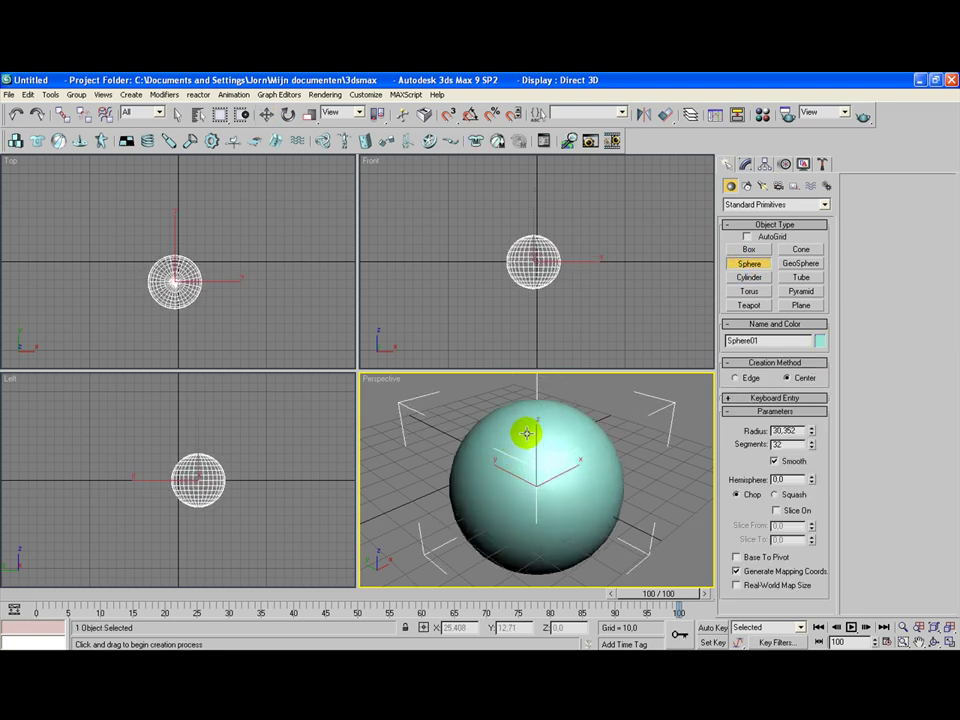
Step: In the Material Editor, assign a Falloff map (Map #4) to the Diffuse Color of material 07 - Default
{"action": "left_click", "coordinate": [762, 116]}
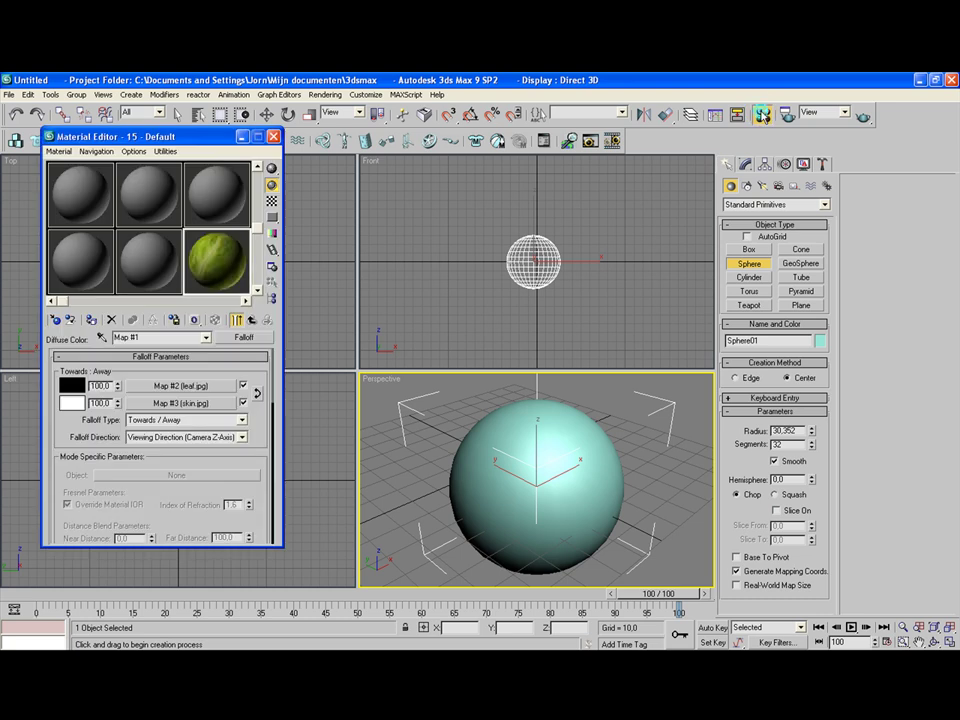
{"action": "left_click", "coordinate": [79, 193]}
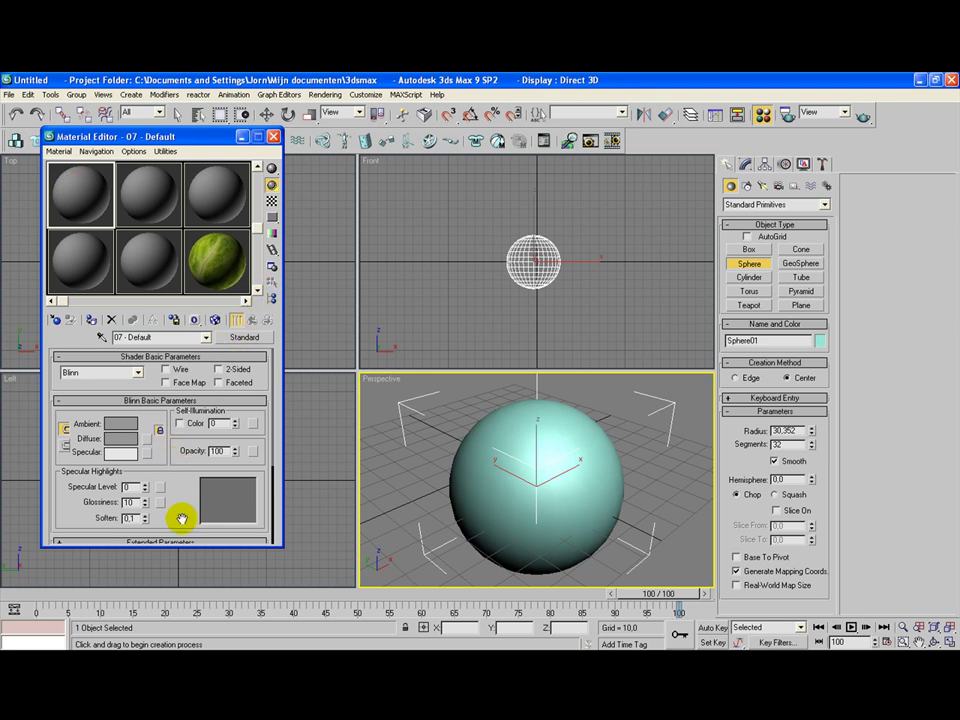
{"action": "left_click_drag", "start_coordinate": [180, 516], "coordinate": [165, 400]}
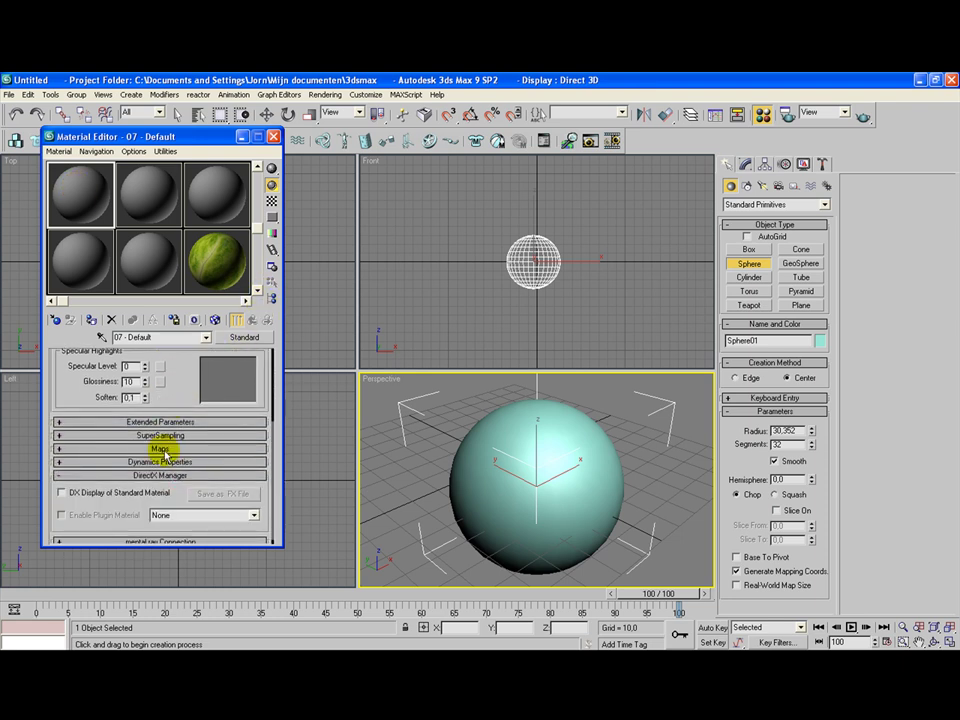
{"action": "left_click", "coordinate": [162, 449]}
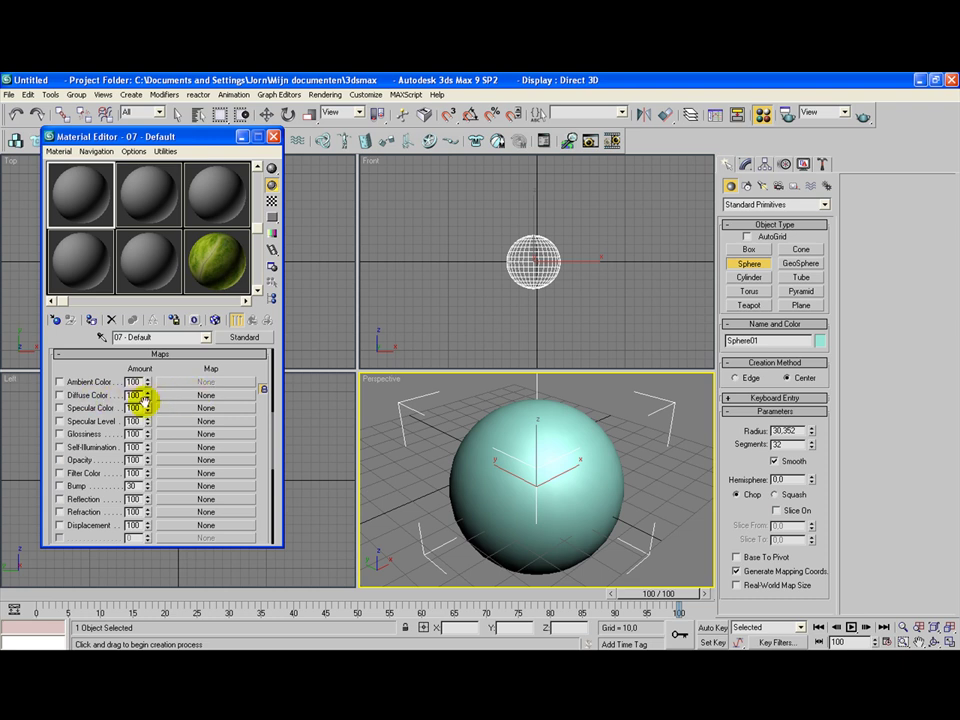
{"action": "left_click", "coordinate": [192, 395]}
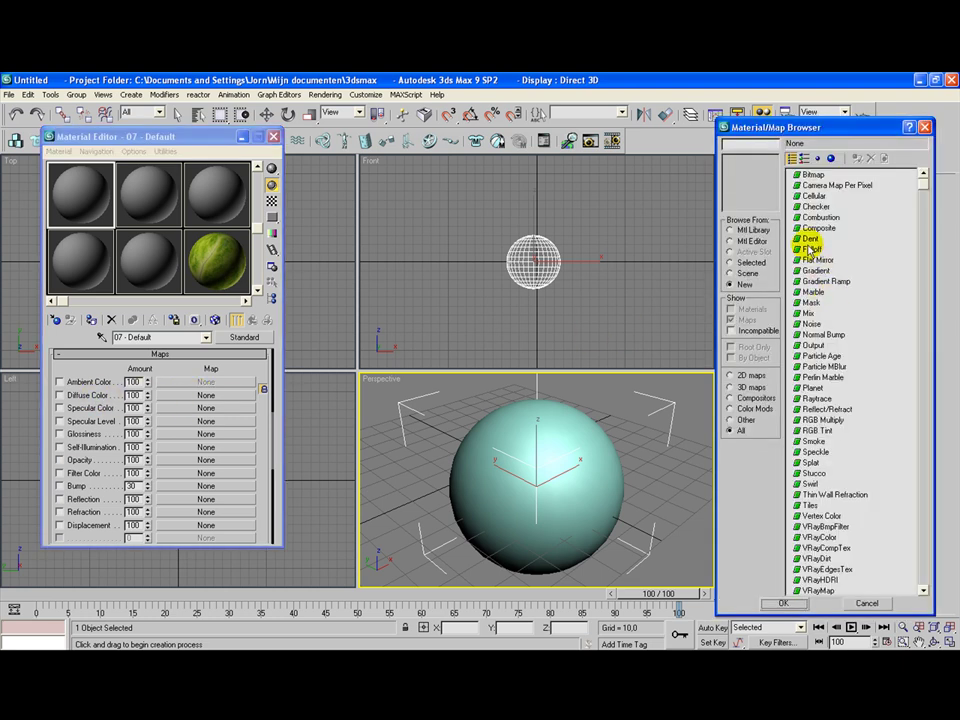
{"action": "double_click", "coordinate": [811, 250]}
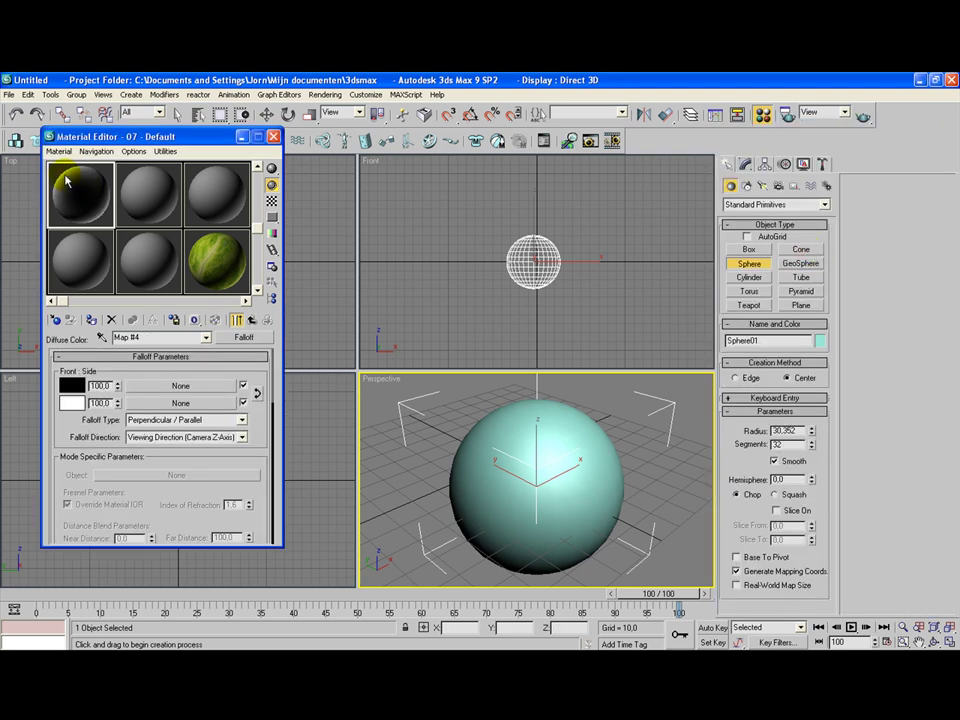
Step: Load skin.jpg as a Bitmap (Map #5) into the Falloff's first colour slot
{"action": "left_click", "coordinate": [176, 386]}
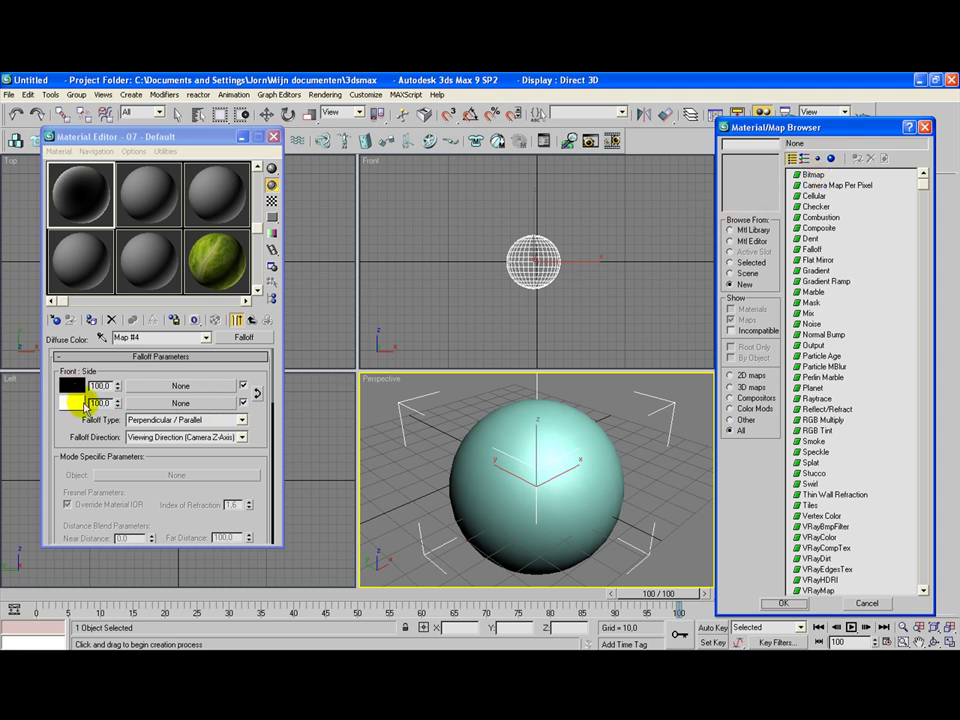
{"action": "double_click", "coordinate": [813, 175]}
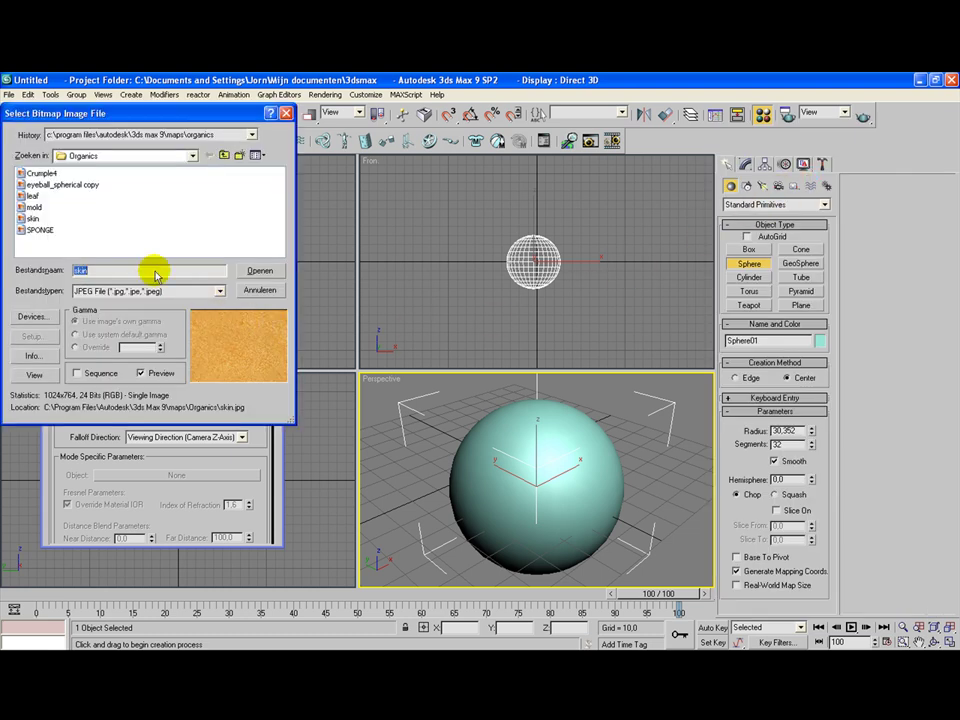
{"action": "left_click", "coordinate": [33, 196]}
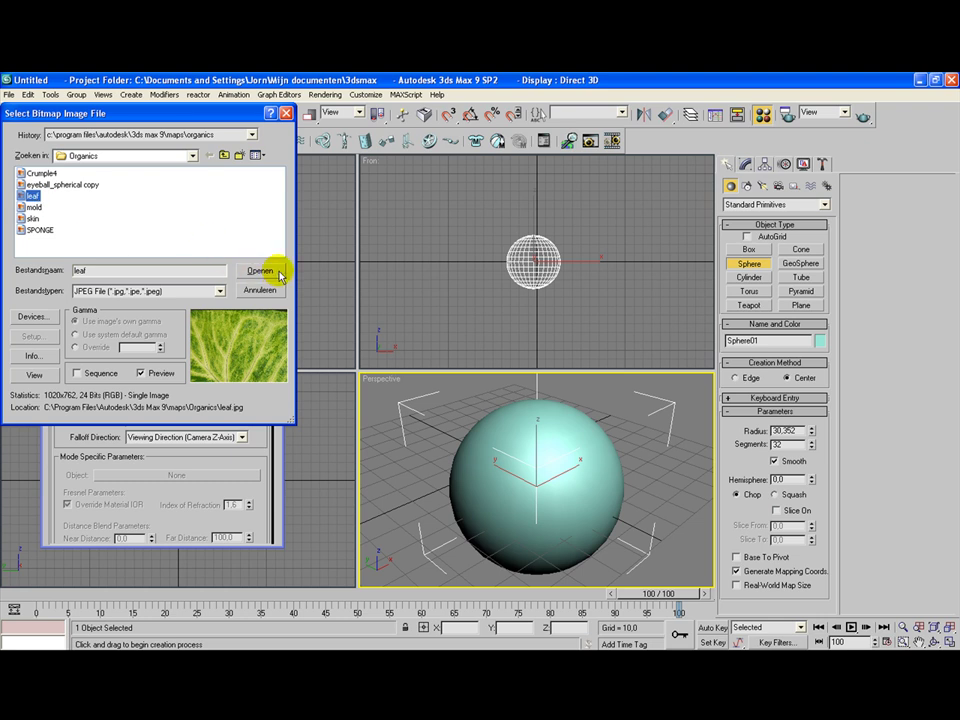
{"action": "left_click", "coordinate": [34, 218]}
{"action": "left_click", "coordinate": [250, 270]}
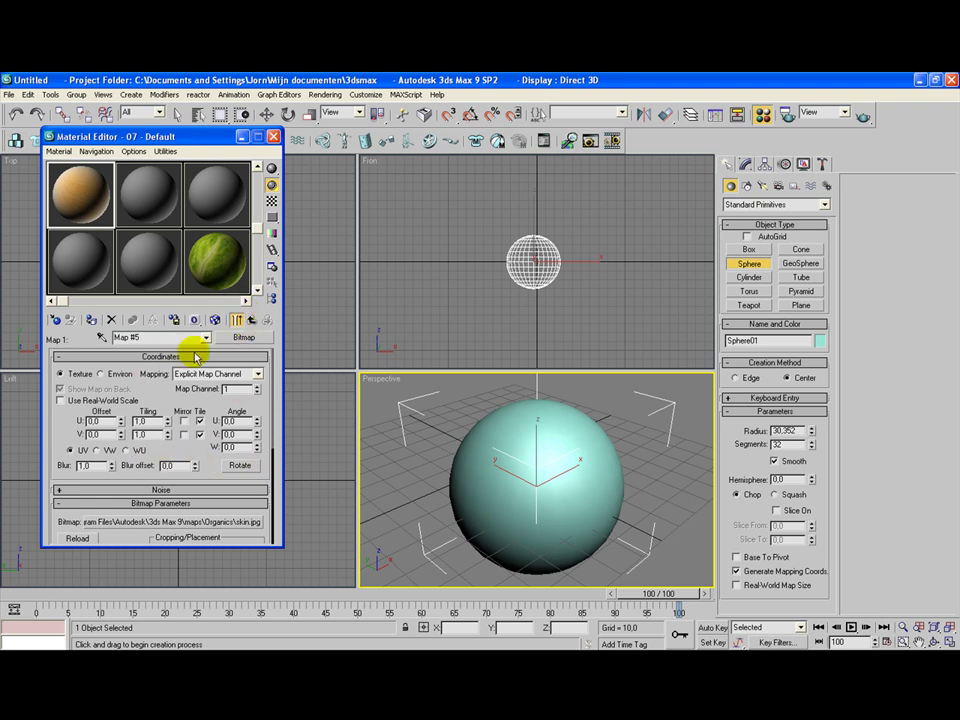
{"action": "left_click", "coordinate": [252, 320]}
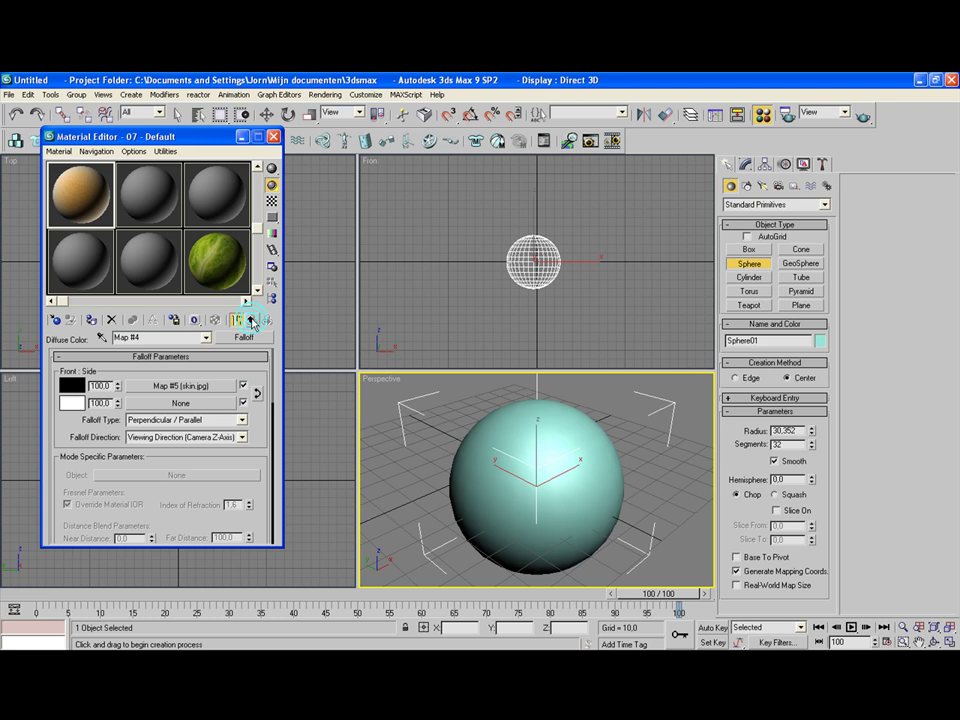
Step: Load leaf.jpg as a Bitmap (Map #6) into the Falloff's second colour slot
{"action": "left_click", "coordinate": [181, 403]}
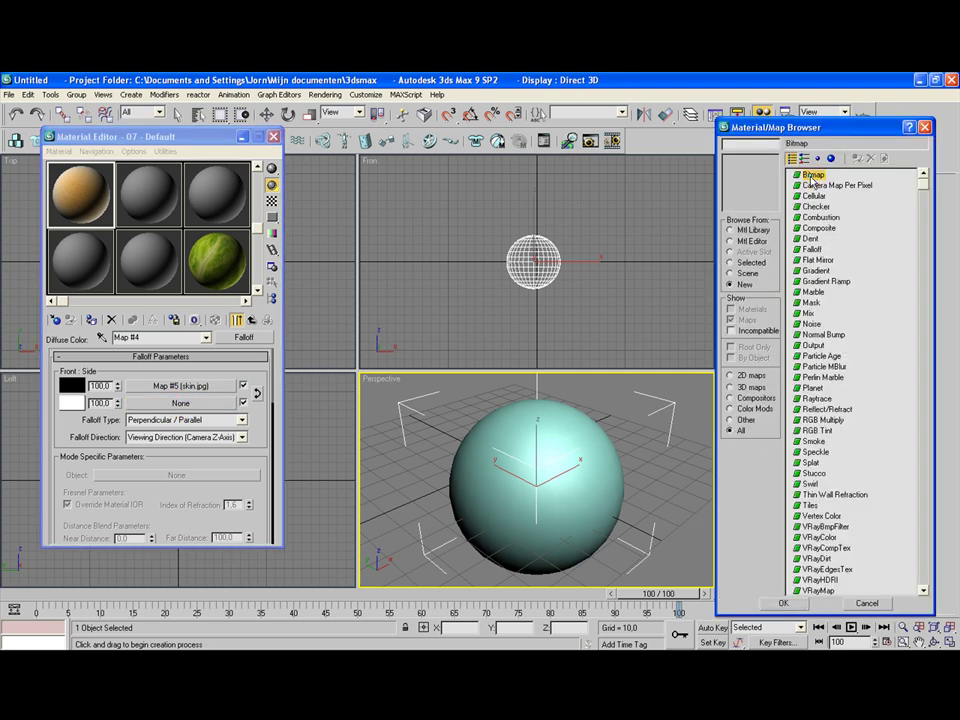
{"action": "double_click", "coordinate": [812, 178]}
{"action": "left_click", "coordinate": [31, 195]}
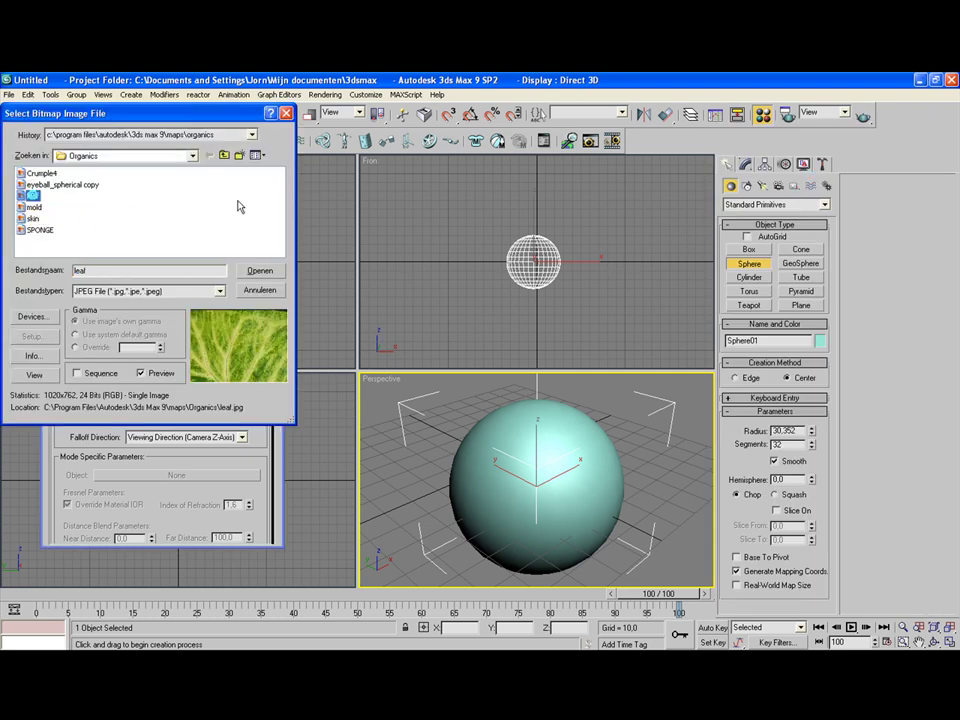
{"action": "left_click", "coordinate": [262, 271]}
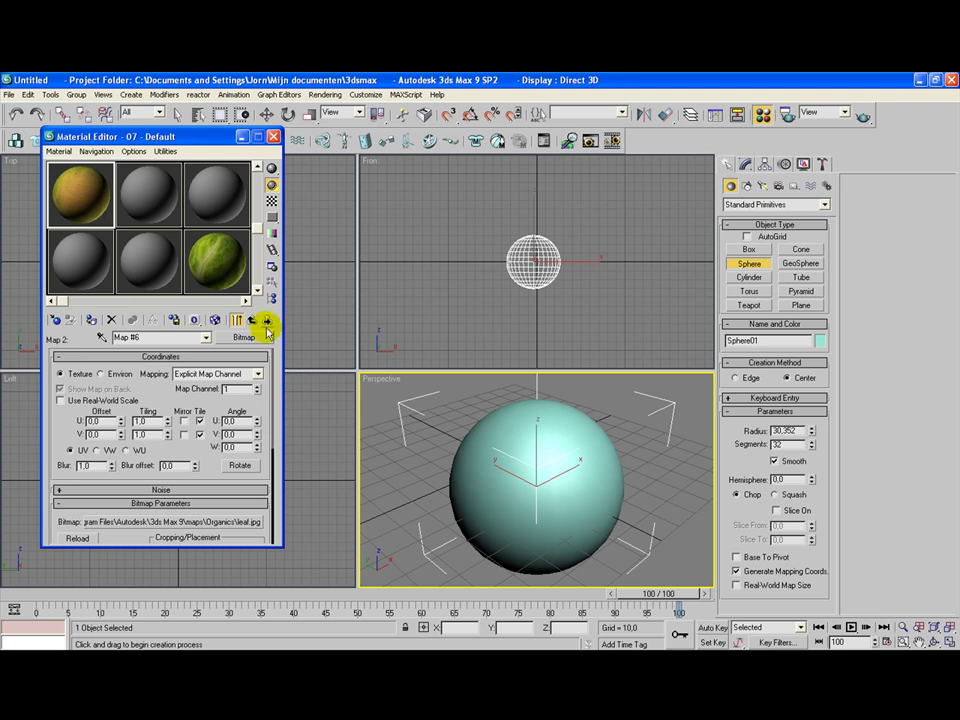
{"action": "left_click", "coordinate": [251, 320]}
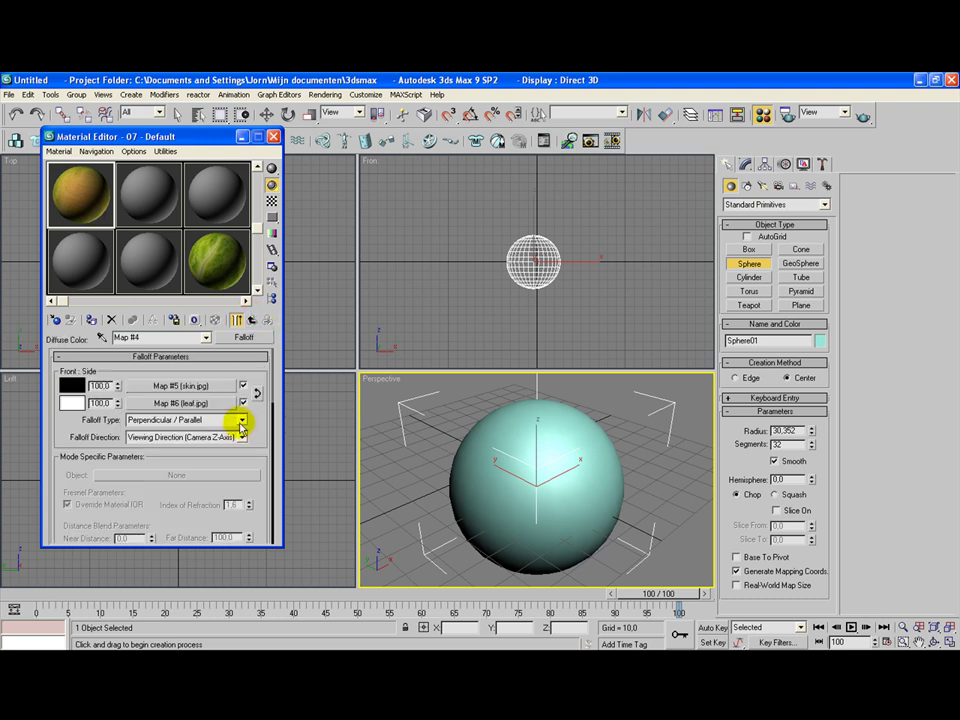
Step: Set the Falloff type to Towards / Away and drag the first material sample onto the new sphere
{"action": "left_click", "coordinate": [241, 423]}
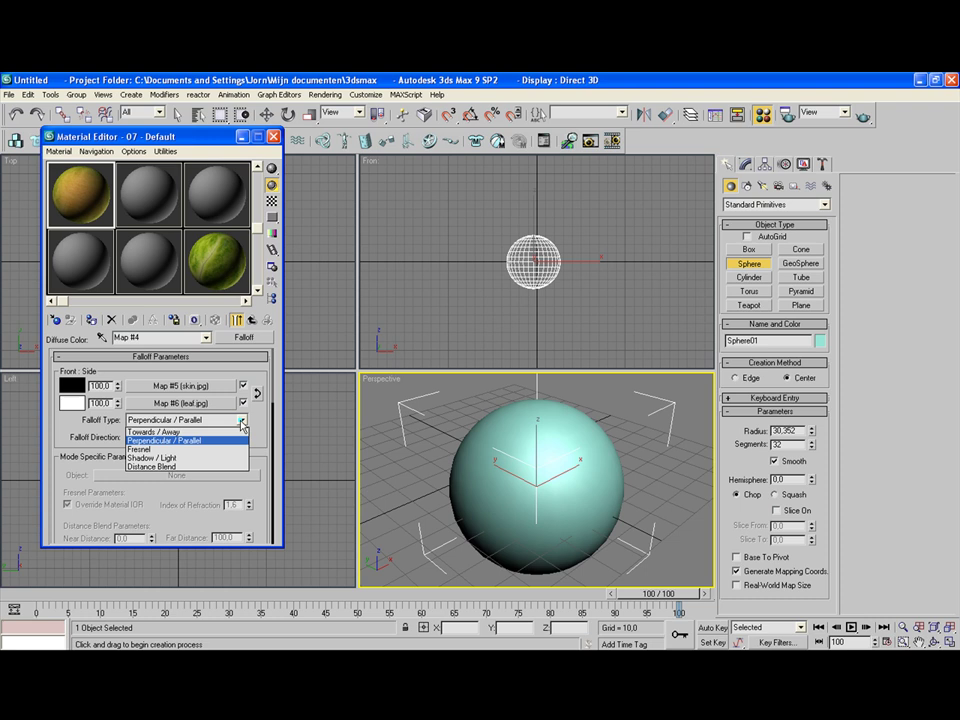
{"action": "left_click", "coordinate": [214, 431]}
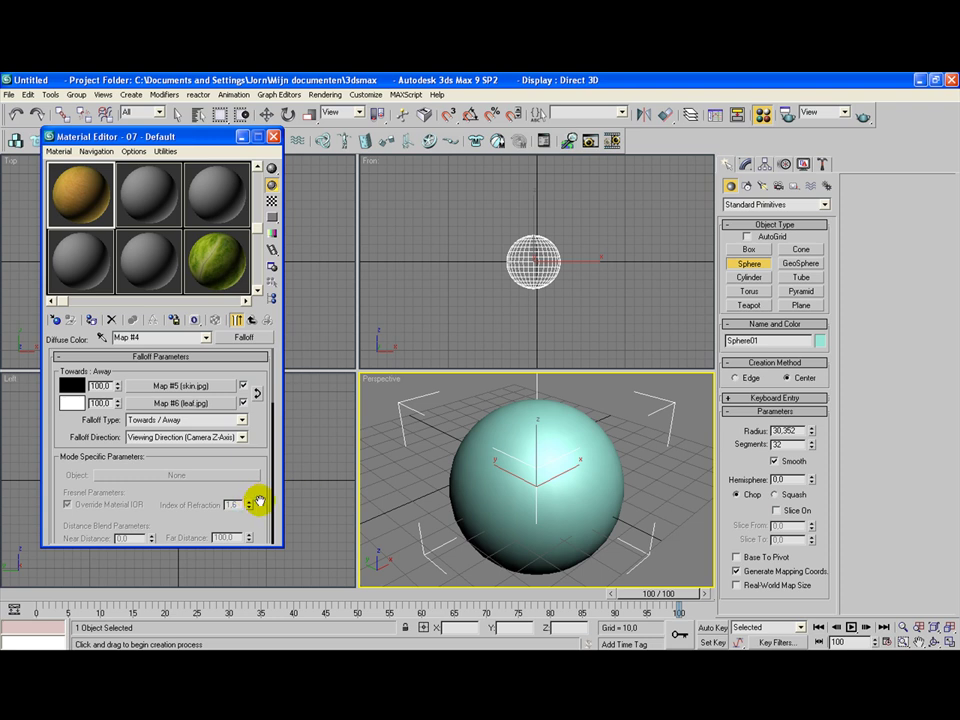
{"action": "left_click_drag", "start_coordinate": [257, 501], "coordinate": [252, 443]}
{"action": "left_click_drag", "start_coordinate": [80, 189], "coordinate": [547, 450]}
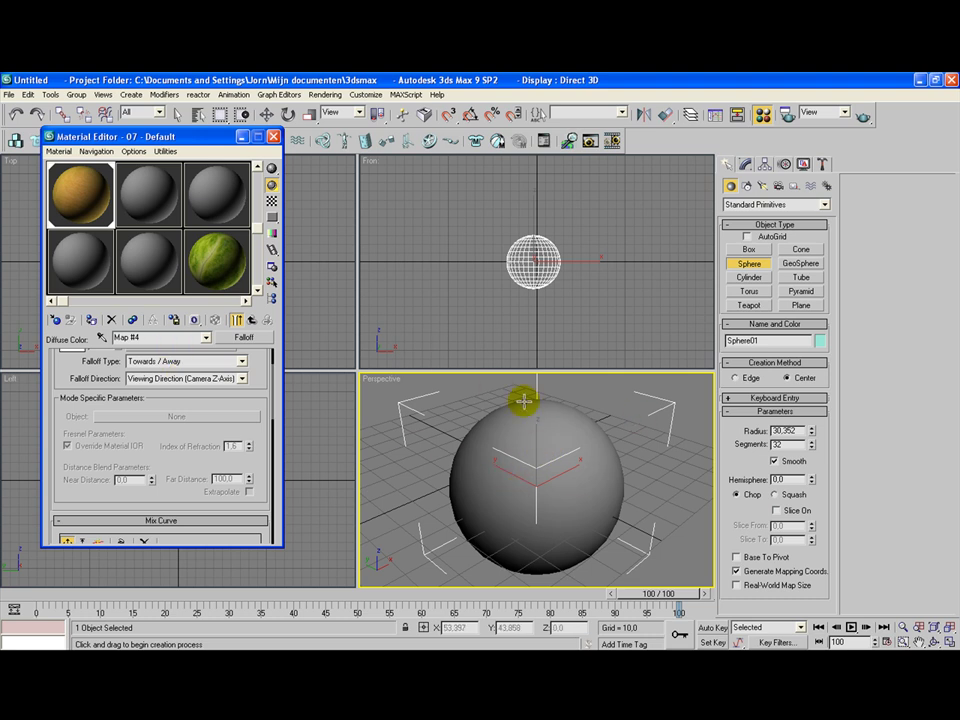
Step: Go back to the parent material and turn on Show Map in Viewport for the sphere
{"action": "left_click", "coordinate": [253, 319]}
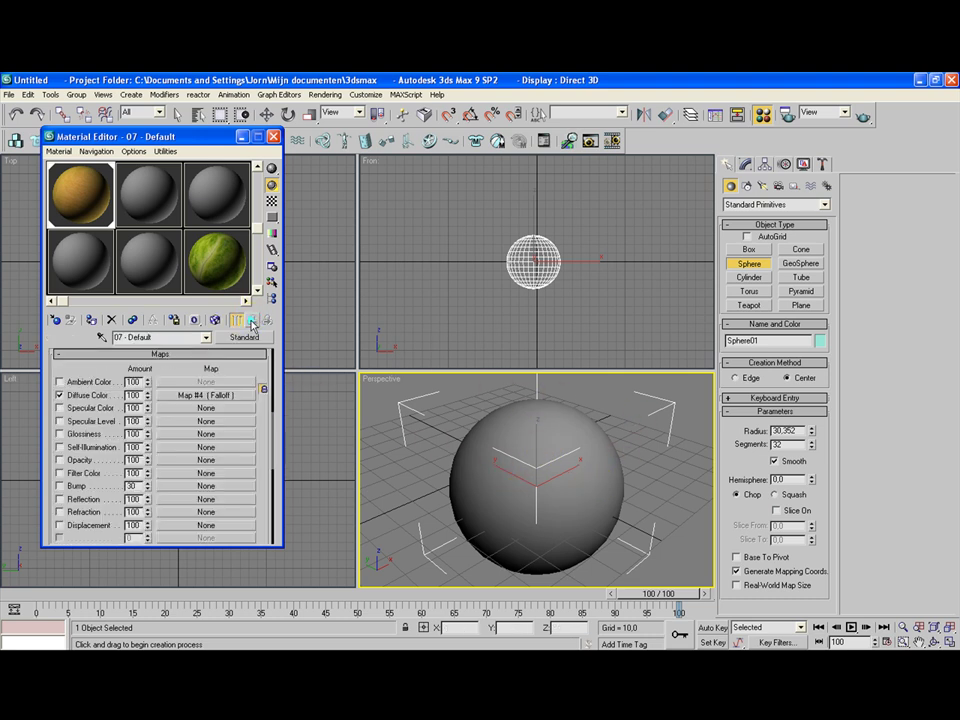
{"action": "left_click_drag", "start_coordinate": [242, 370], "coordinate": [228, 503]}
{"action": "left_click_drag", "start_coordinate": [163, 407], "coordinate": [172, 545]}
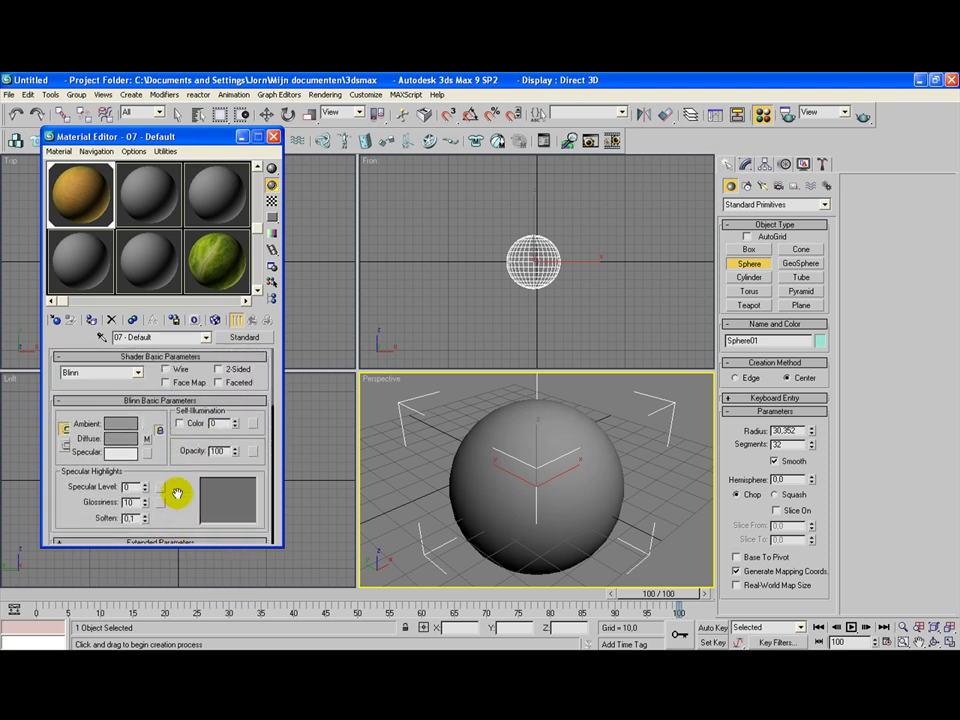
{"action": "left_click", "coordinate": [214, 321]}
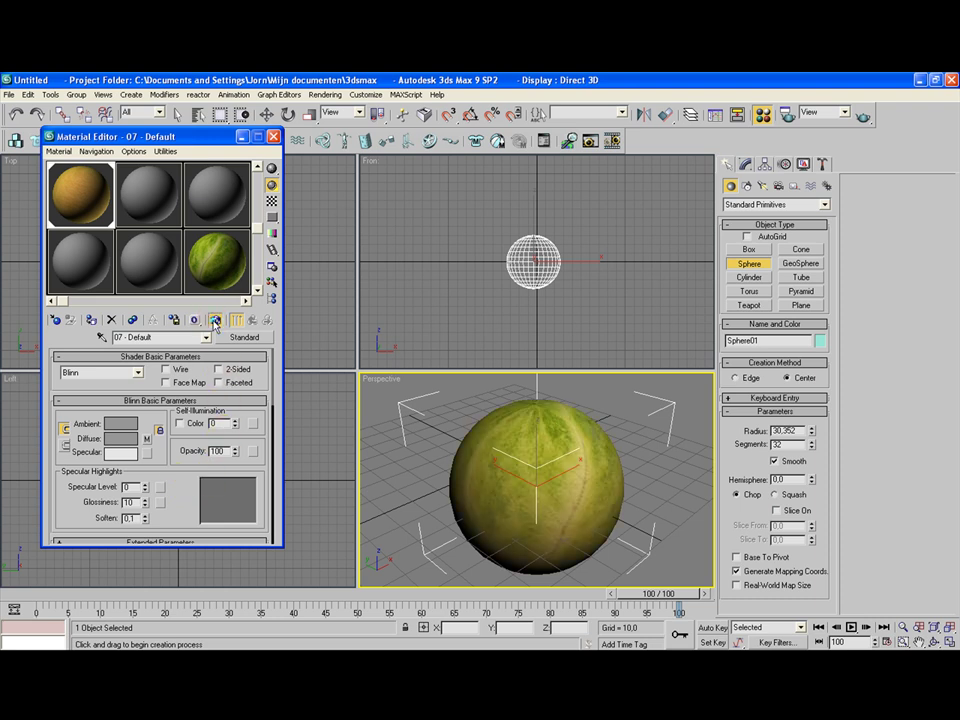
{"action": "scroll", "coordinate": [212, 452], "scroll_direction": "down", "scroll_amount": 5}
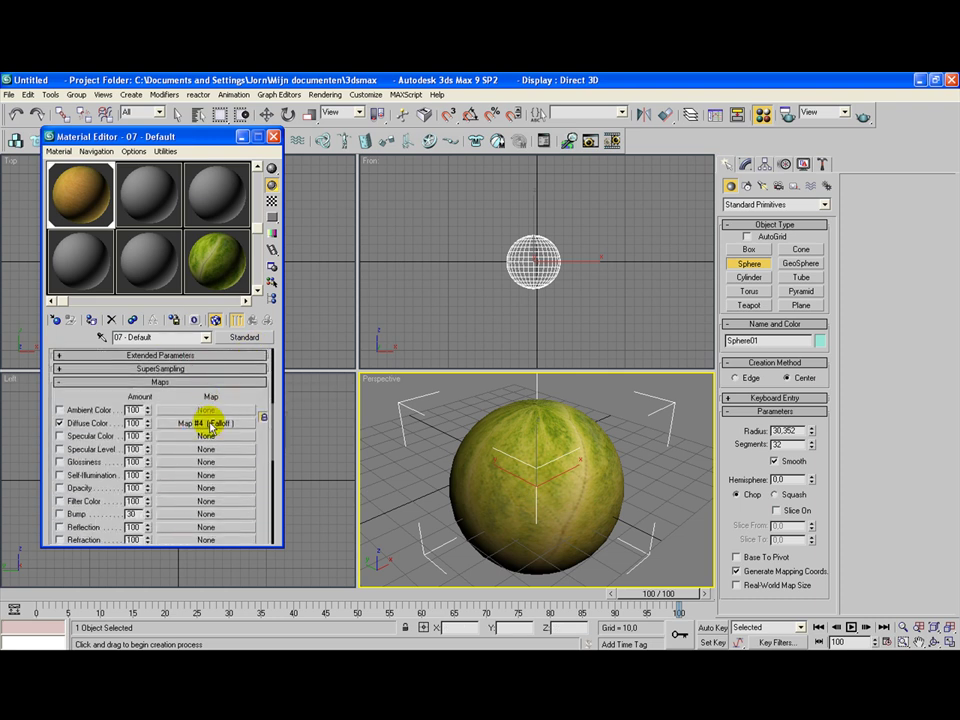
Step: With Auto Key on at frame 100, raise the Falloff Mix Curve's left point from 0 to 1
{"action": "left_click", "coordinate": [212, 424]}
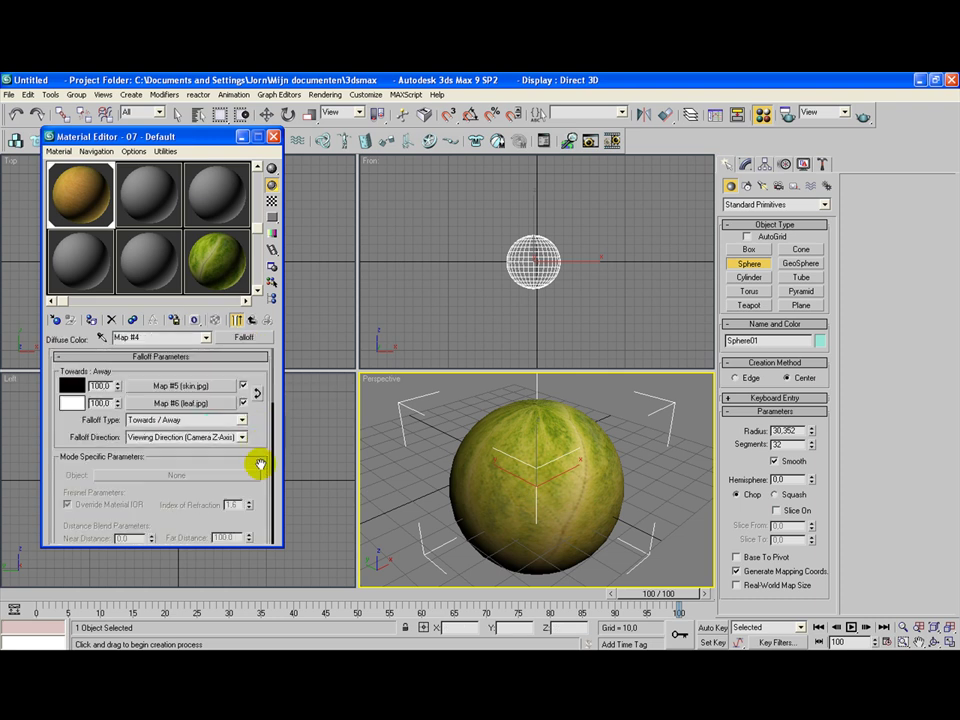
{"action": "scroll", "coordinate": [257, 508], "scroll_direction": "down", "scroll_amount": 8}
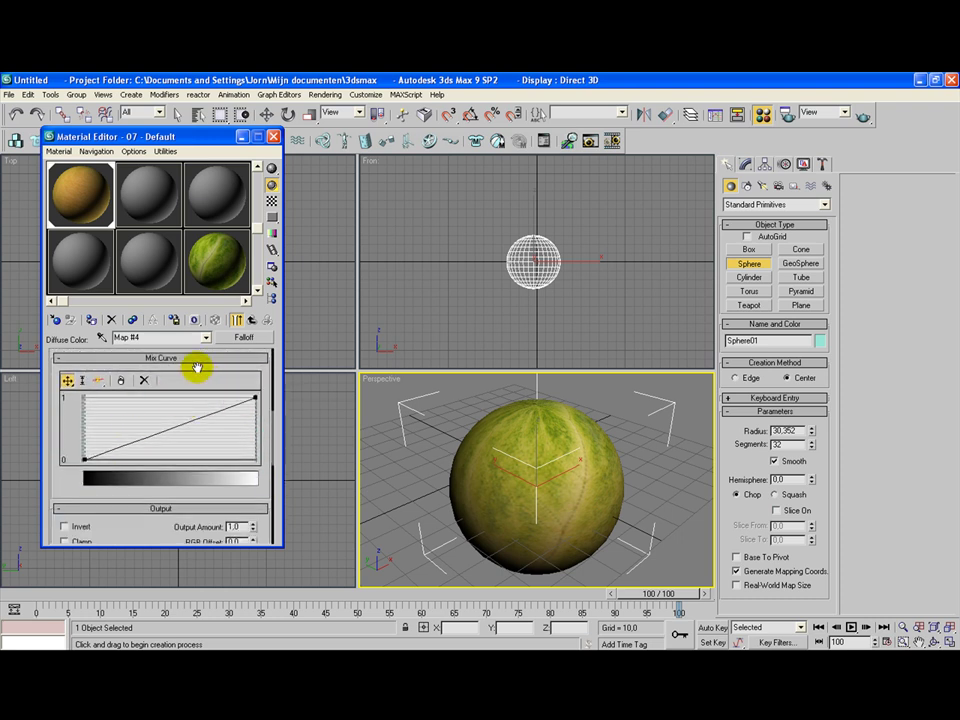
{"action": "left_click_drag", "start_coordinate": [197, 368], "coordinate": [197, 388]}
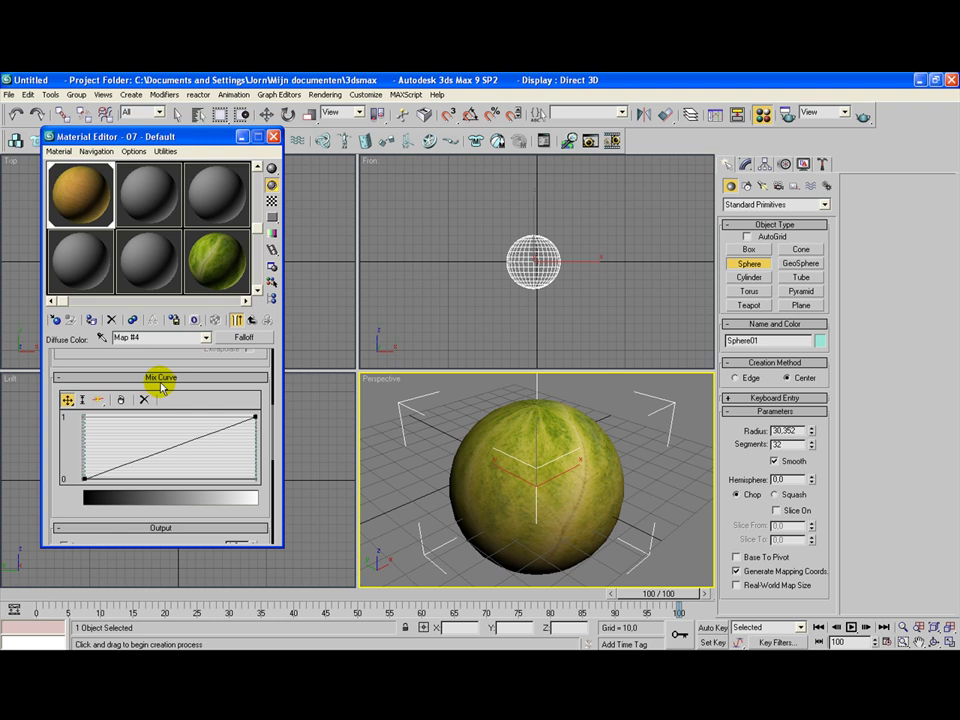
{"action": "left_click", "coordinate": [711, 628]}
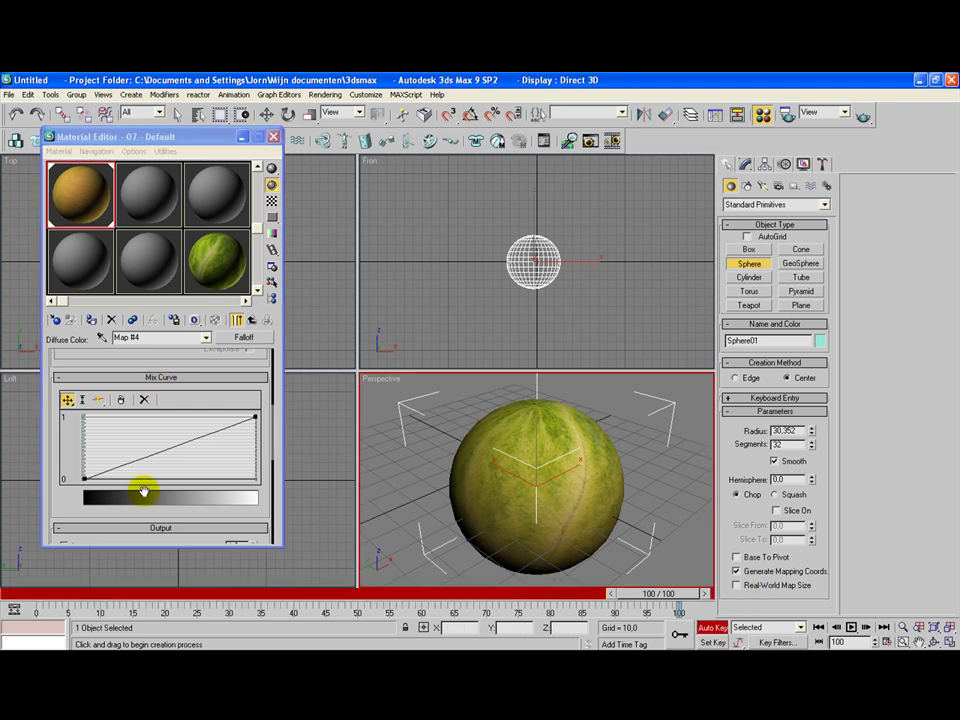
{"action": "left_click_drag", "start_coordinate": [84, 478], "coordinate": [86, 420]}
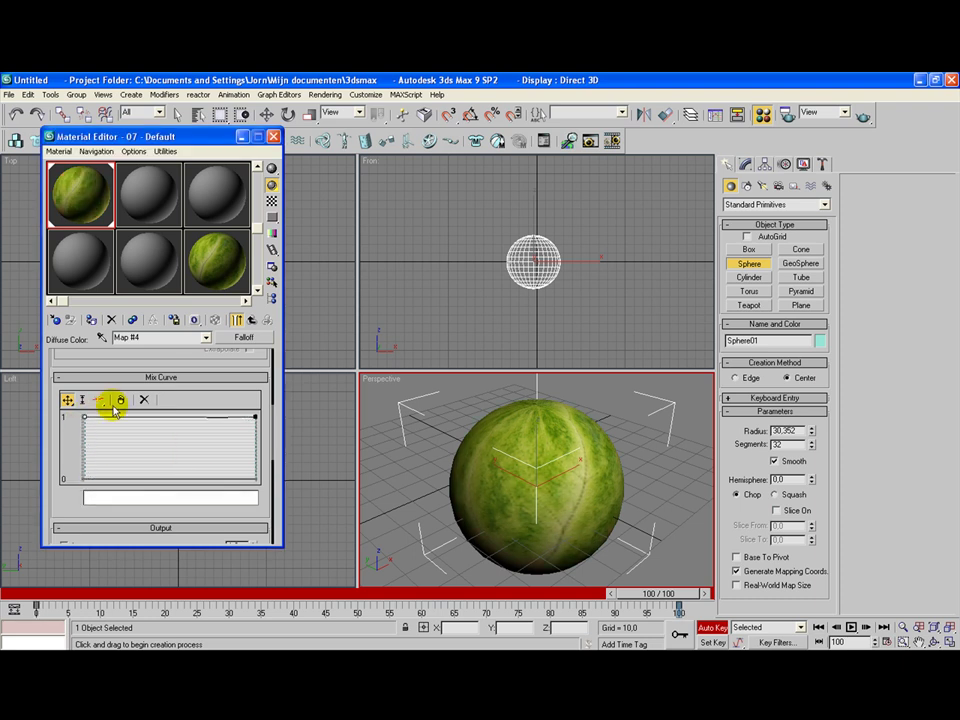
{"action": "scroll", "coordinate": [261, 417], "scroll_direction": "down", "scroll_amount": 1}
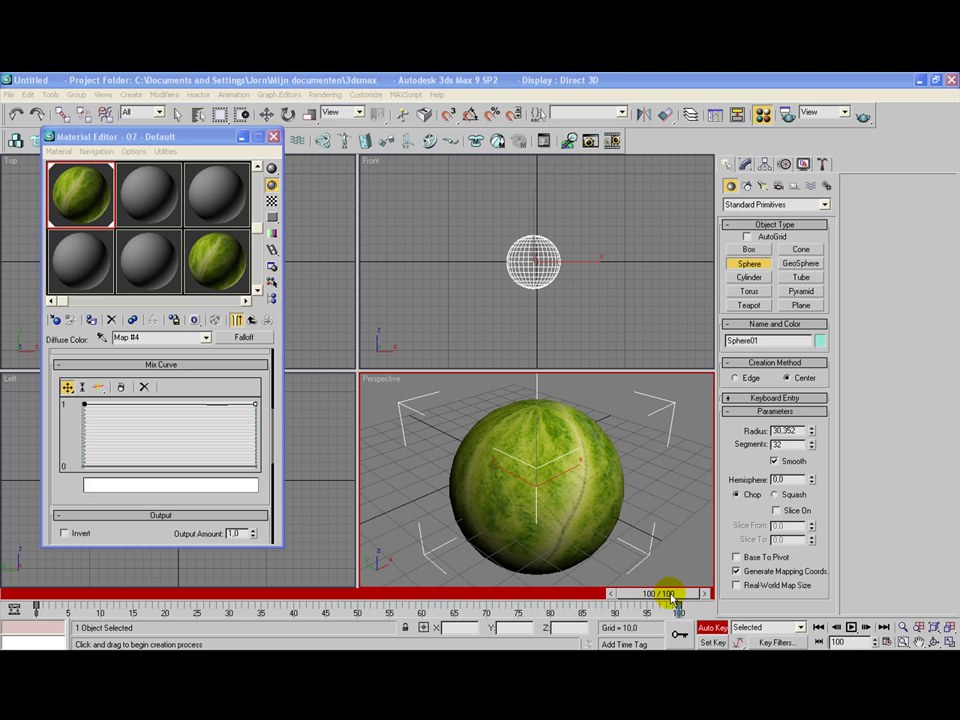
Step: At frame 0, drag the Mix Curve's right point down to 0 so the sphere is fully orange
{"action": "left_click_drag", "start_coordinate": [672, 596], "coordinate": [43, 602]}
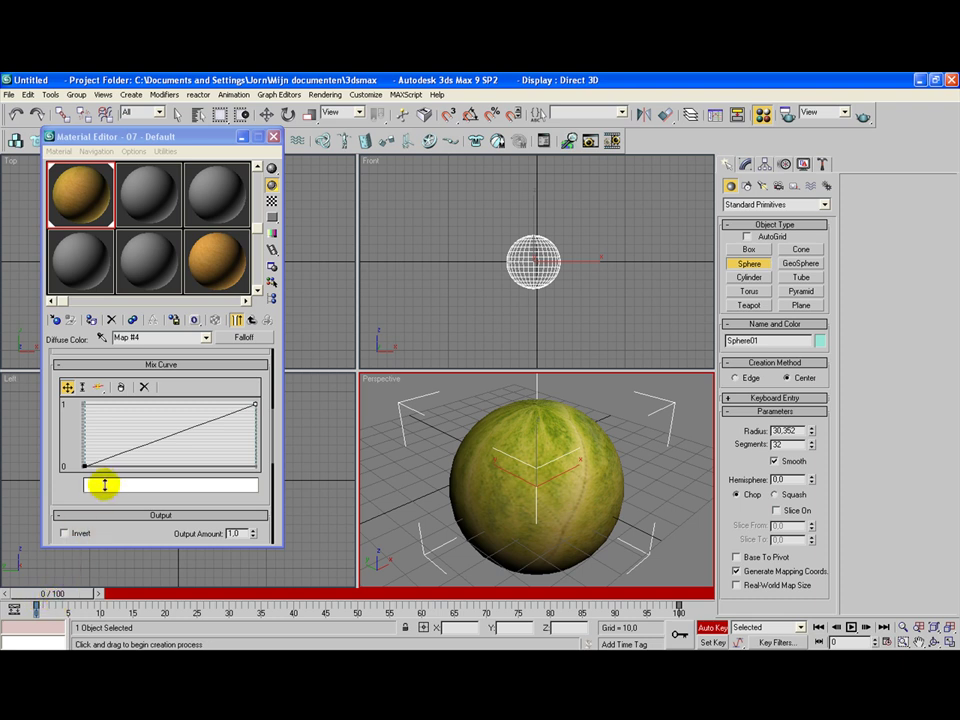
{"action": "left_click", "coordinate": [255, 404]}
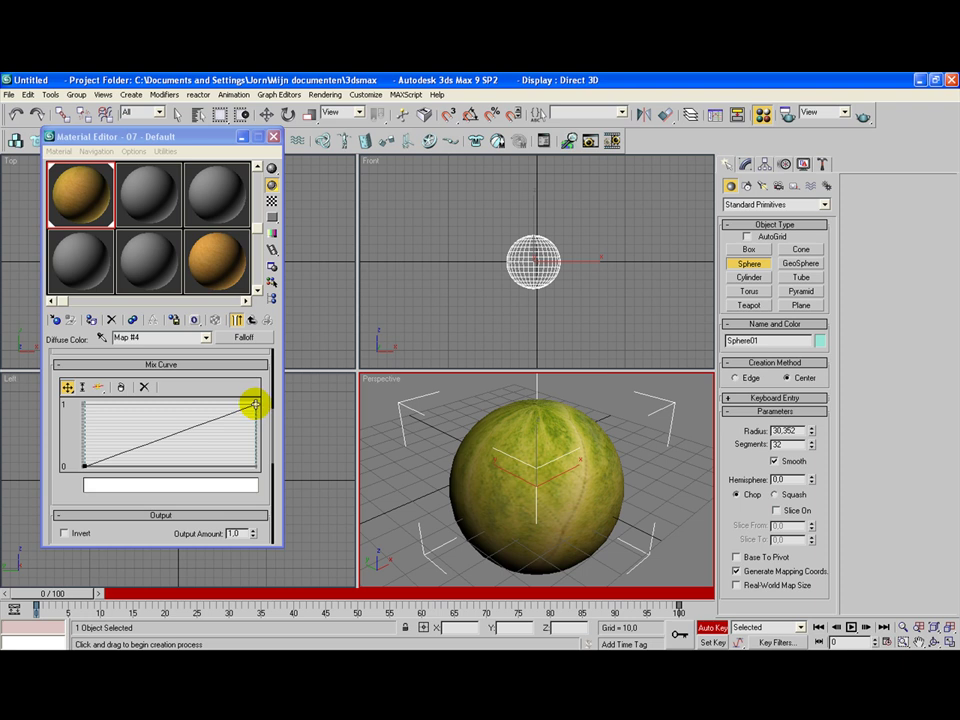
{"action": "left_click_drag", "start_coordinate": [255, 404], "coordinate": [255, 466]}
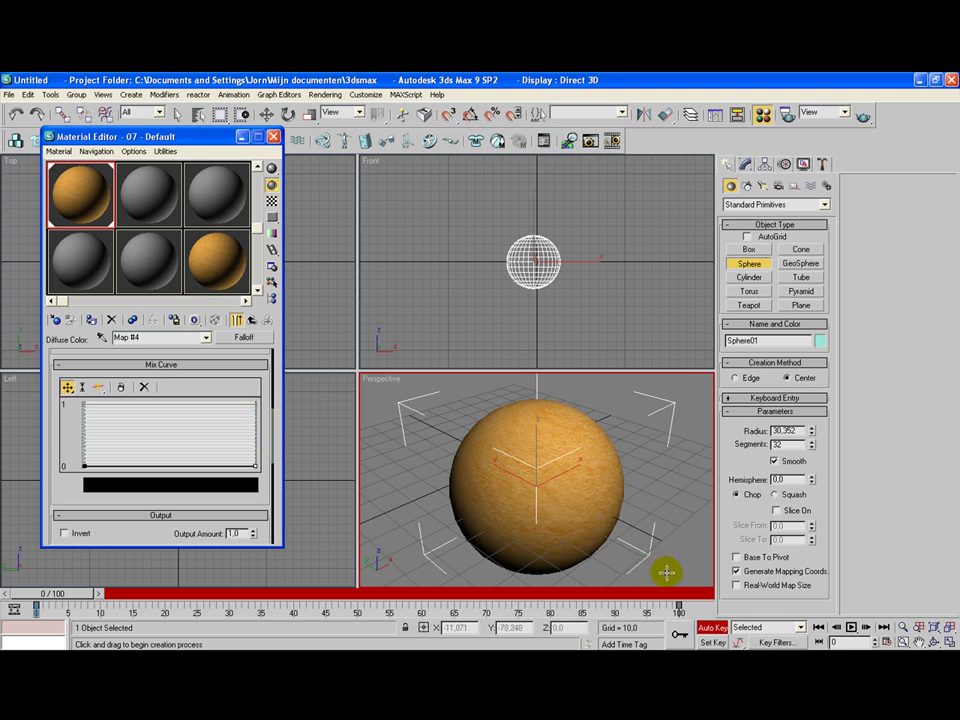
Step: Turn off Auto Key, play the animation, then stop at frame 88 to check the blend
{"action": "left_click", "coordinate": [712, 627]}
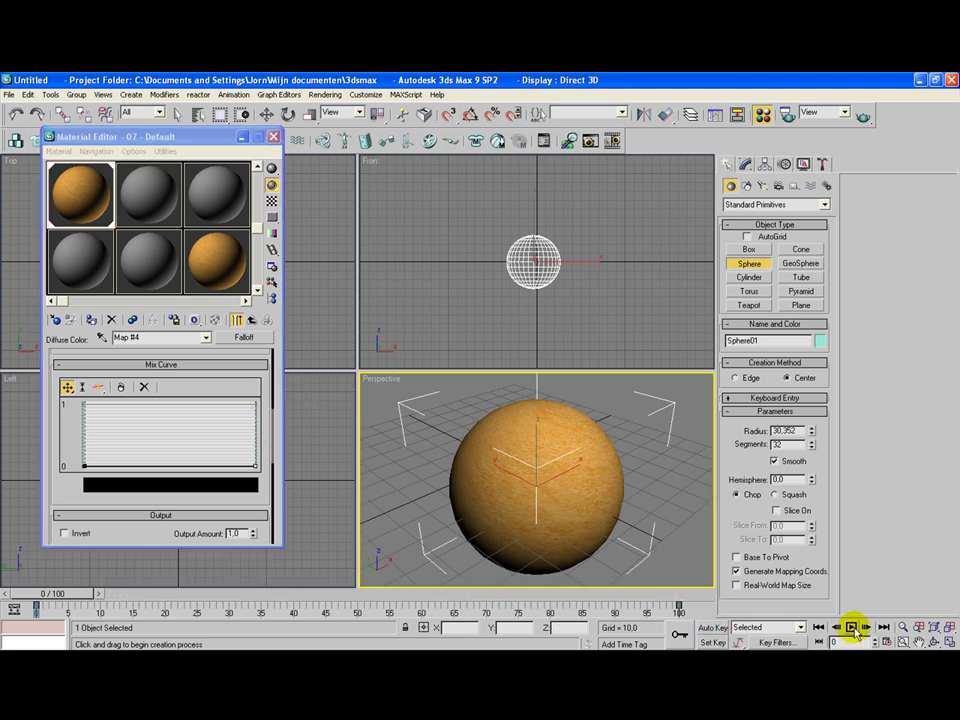
{"action": "left_click", "coordinate": [852, 628]}
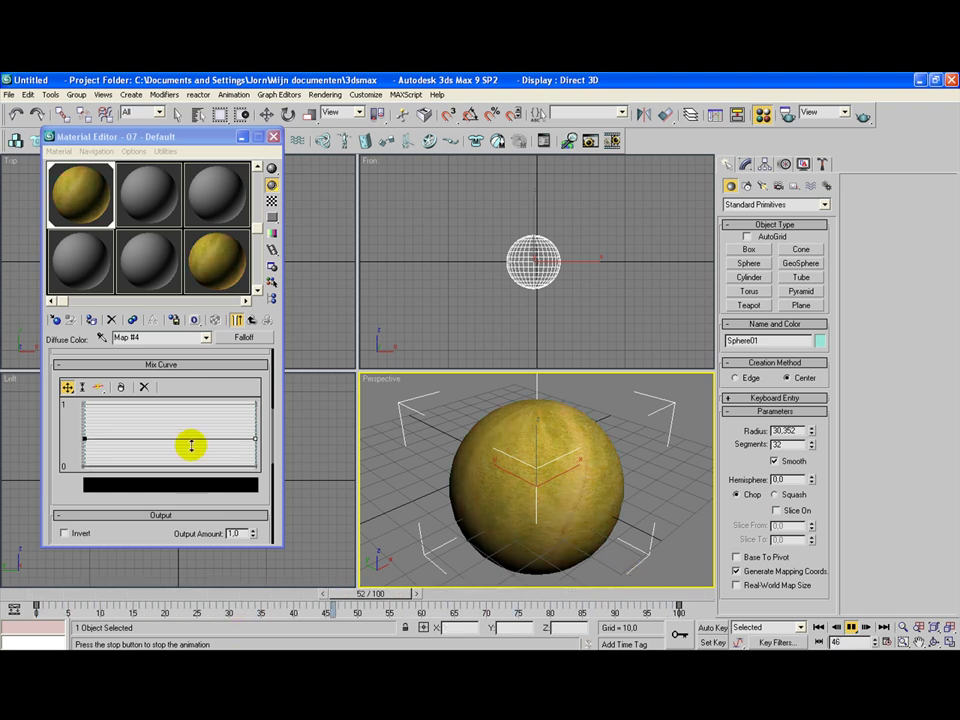
{"action": "mouse_move", "coordinate": [191, 441]}
{"action": "left_mouse_down"}
{"action": "mouse_move", "coordinate": [178, 418]}
{"action": "mouse_move", "coordinate": [175, 474]}
{"action": "mouse_move", "coordinate": [182, 420]}
{"action": "left_mouse_up"}
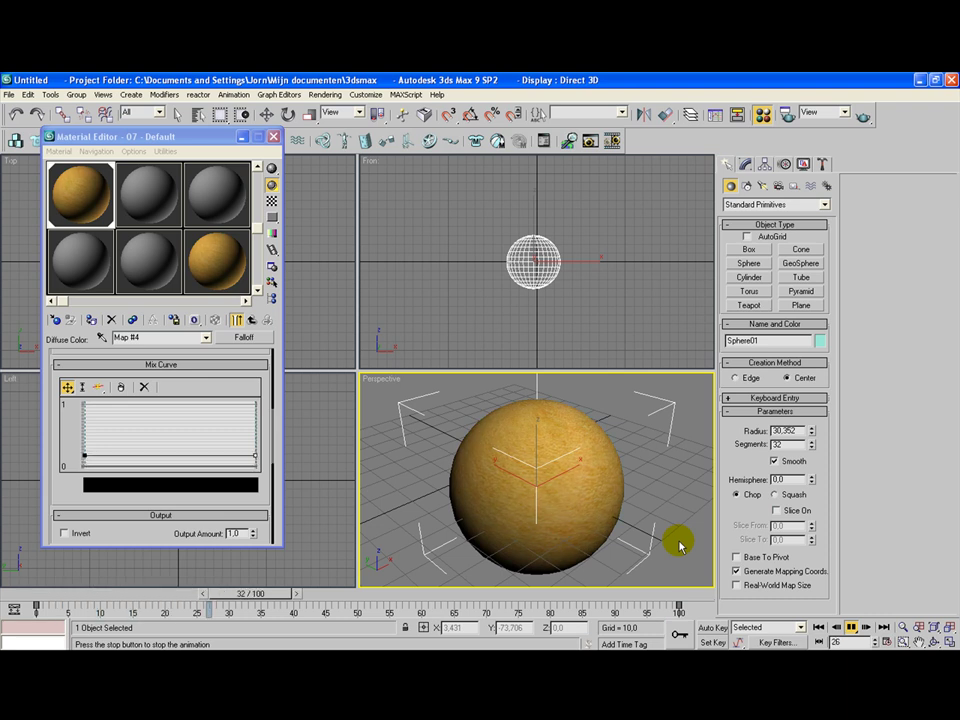
{"action": "left_click_drag", "start_coordinate": [407, 600], "coordinate": [573, 596]}
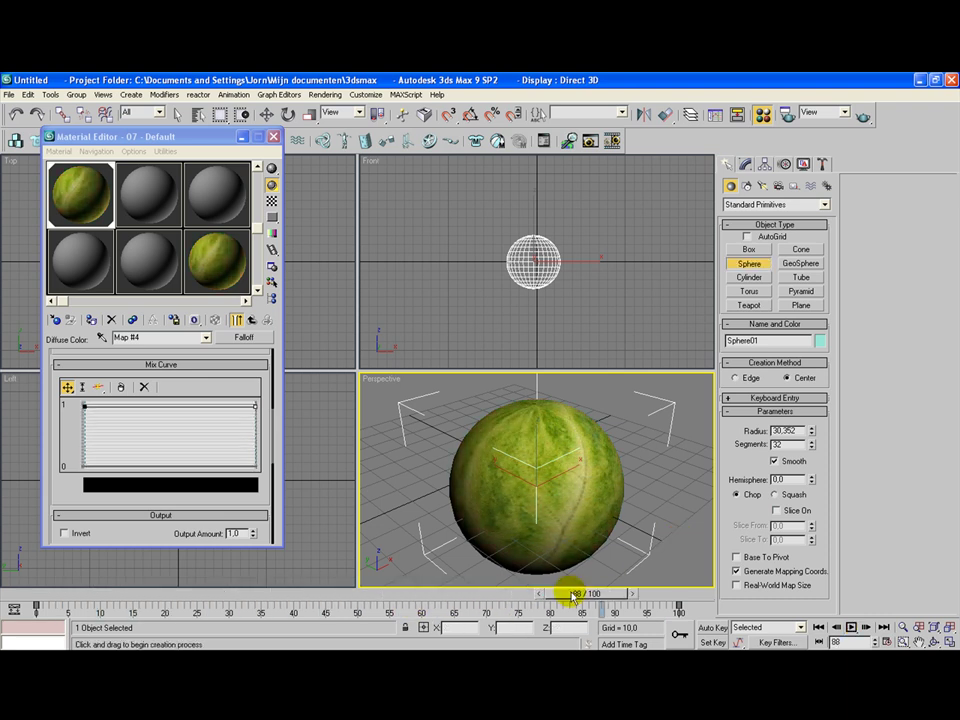